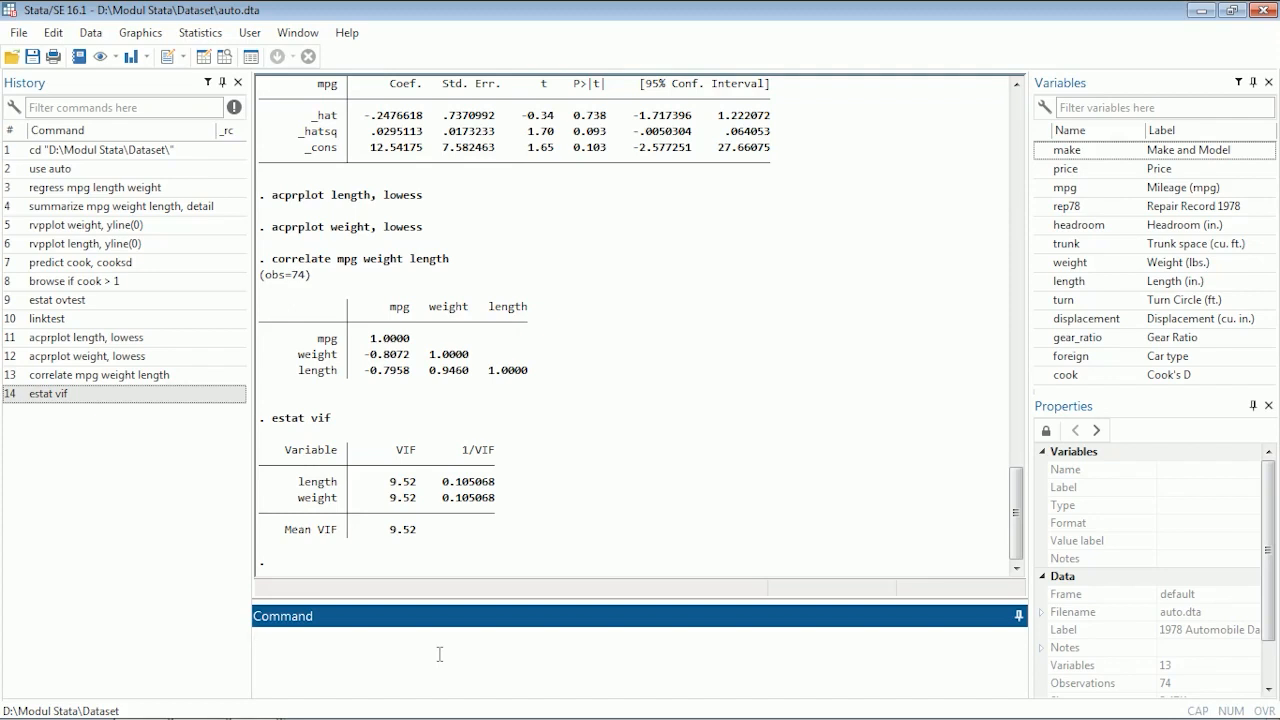
# Plot residuals against fitted values with a horizontal line at 0, and run the Breusch-Pagan heteroskedasticity test with estat hettest.
pyautogui.write('rvfplot, yline(0)')
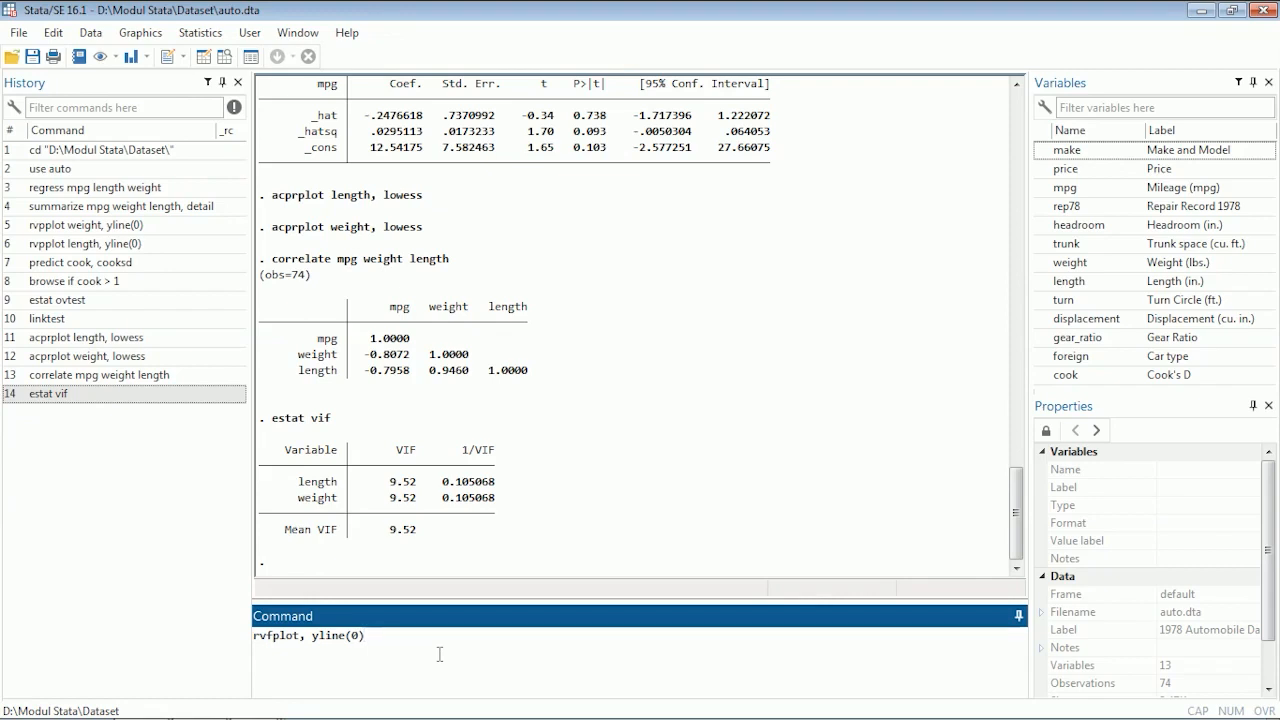
pyautogui.press('Return')
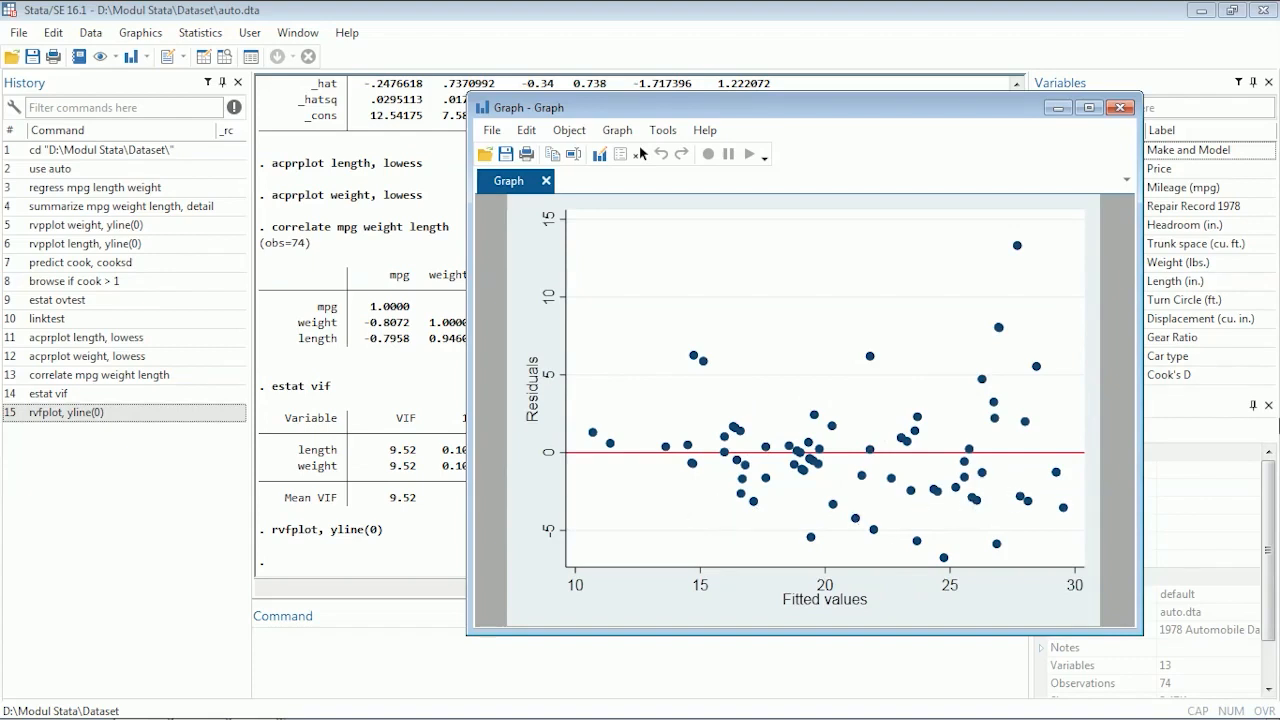
pyautogui.click(335, 653)
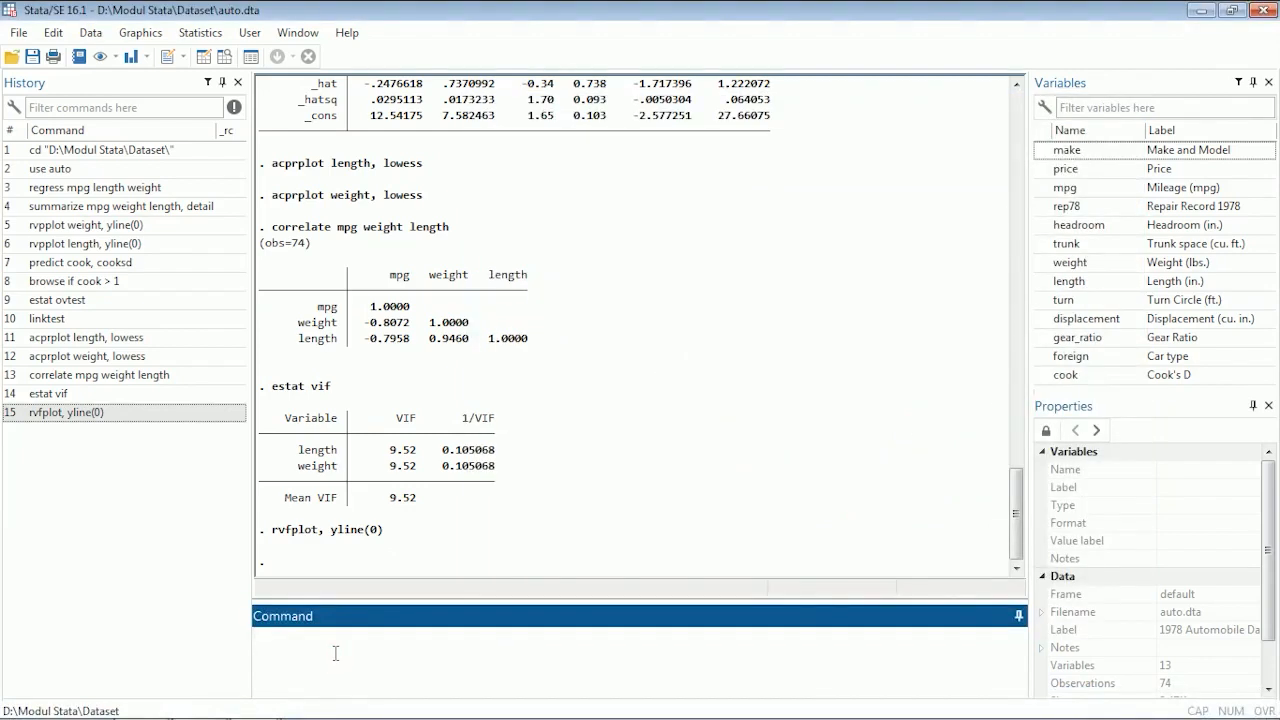
pyautogui.write('estat hettest')
pyautogui.press('Return')
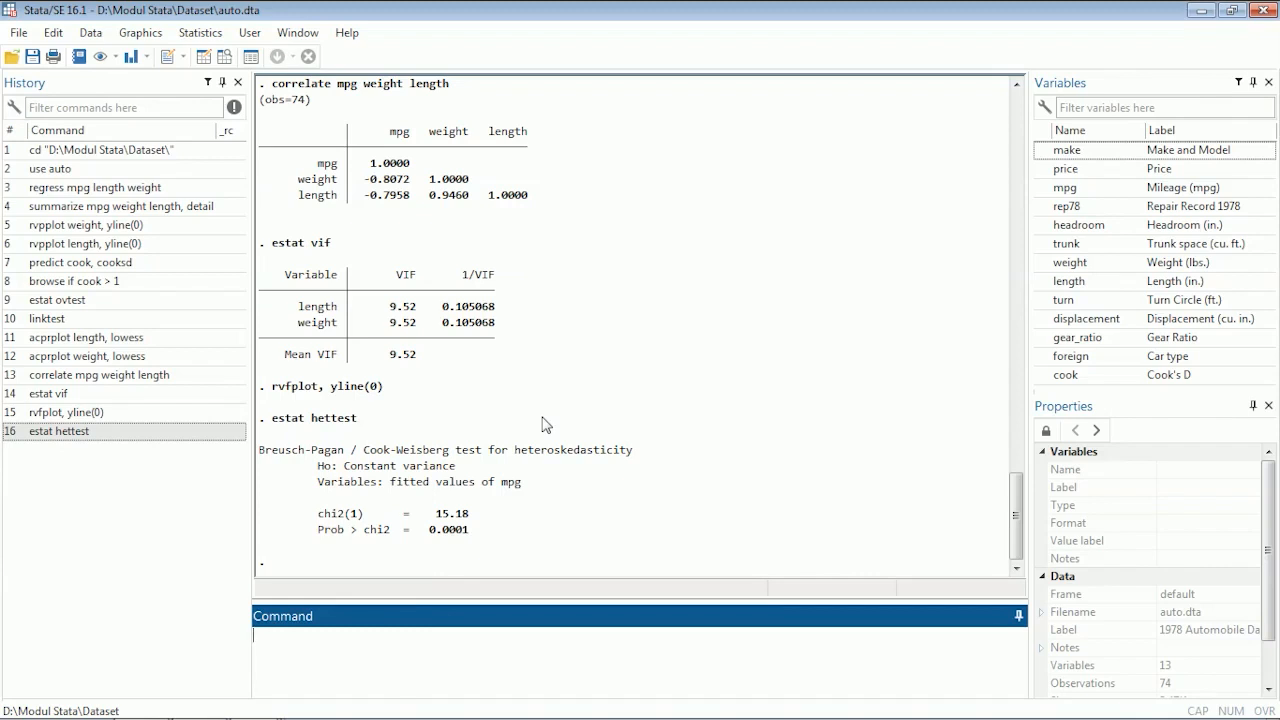
# Run White's heteroskedasticity test on the regression with estat imtest, white.
pyautogui.click(419, 641)
pyautogui.write('estat imtest, white')
pyautogui.press('Return')
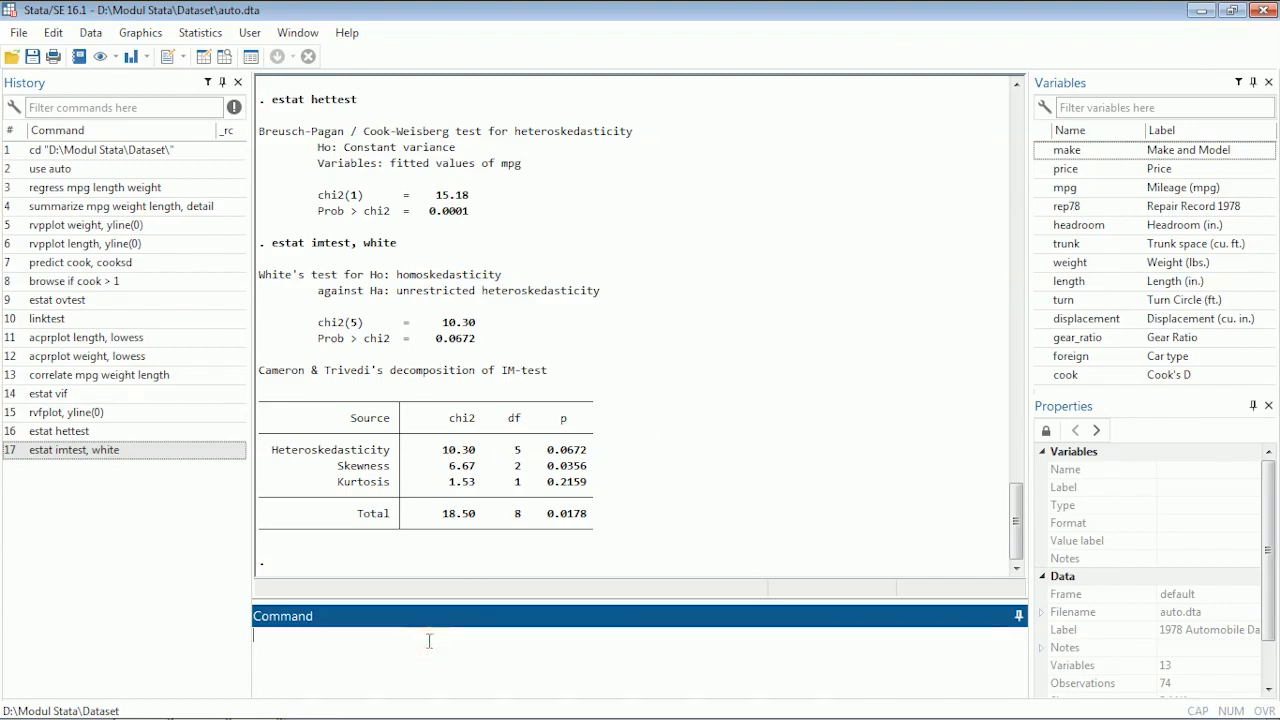
# Regress mpg on length and weight with vce(robust) standard errors, and rerun the same regression without the robust option.
pyautogui.write('regress mpg length weight, vce(robust)')
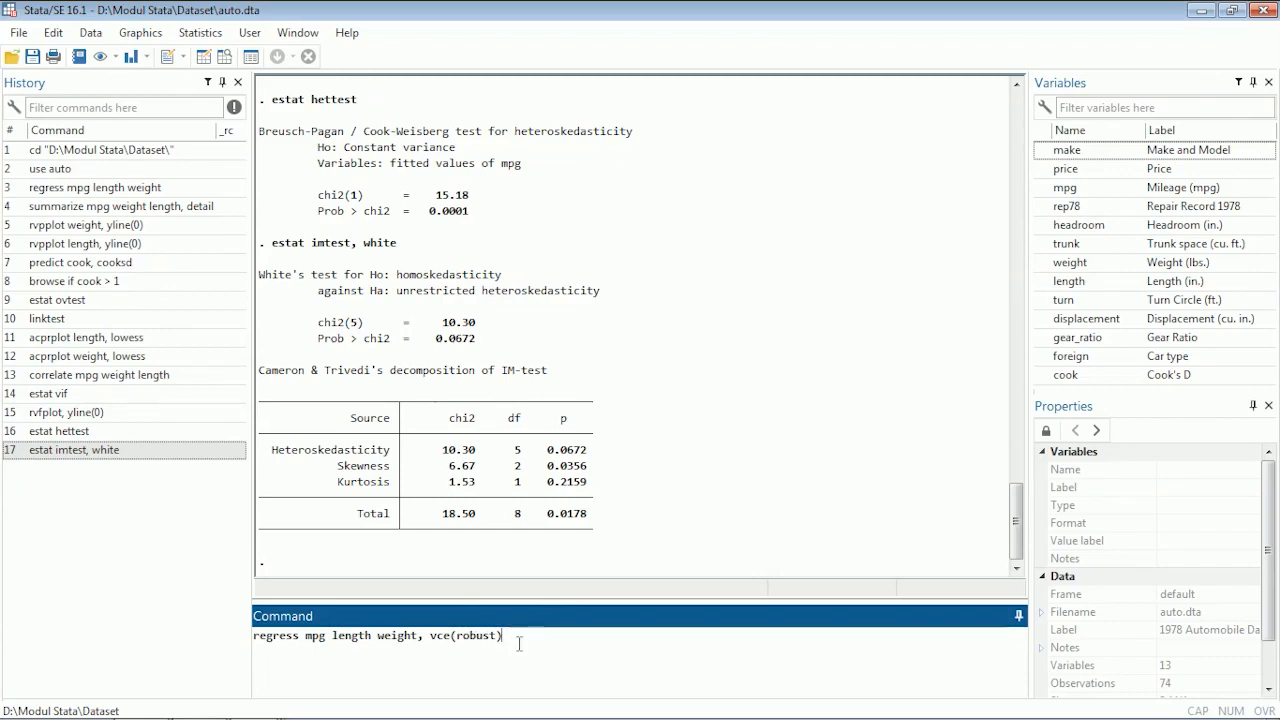
pyautogui.press('Return')
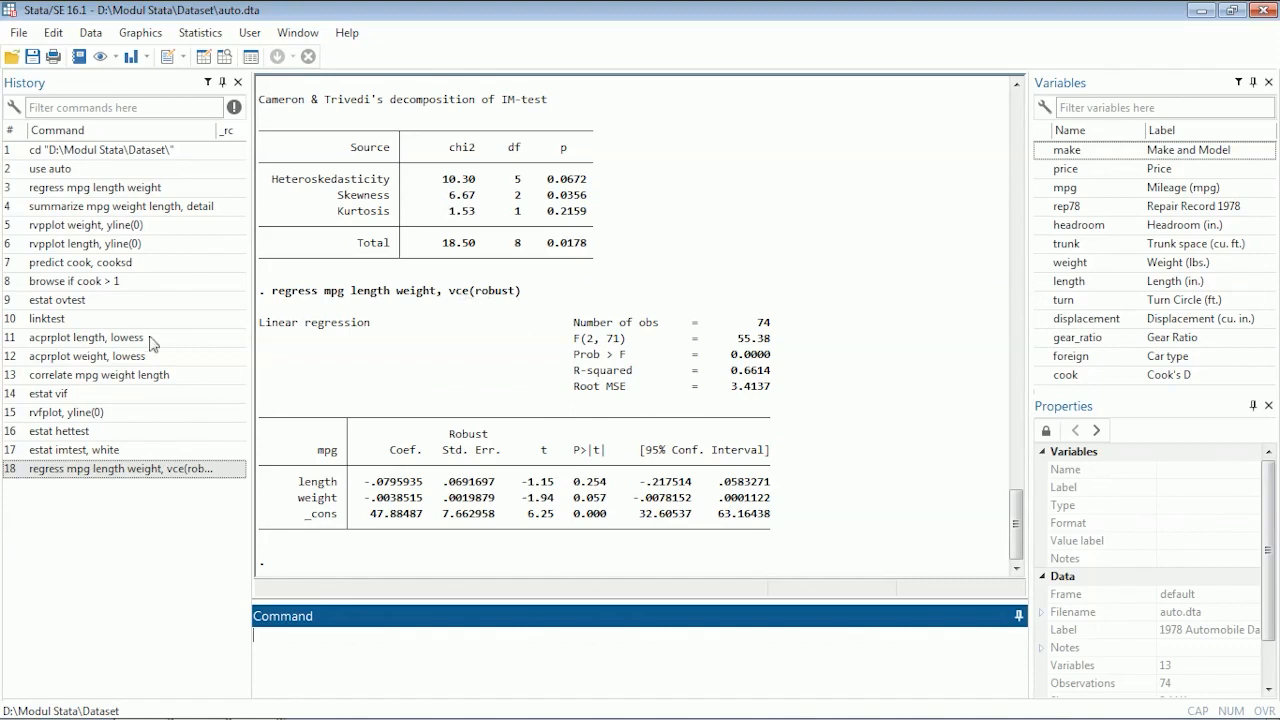
pyautogui.click(105, 188)
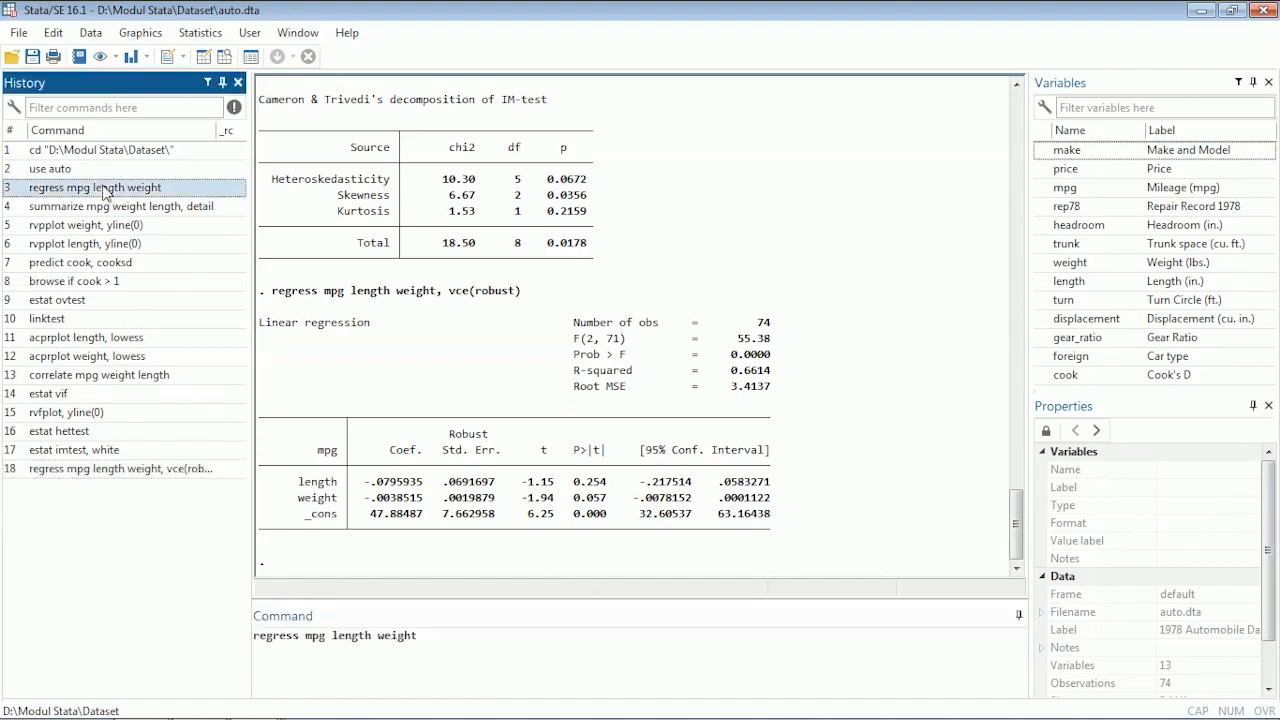
pyautogui.click(440, 646)
pyautogui.press('Return')
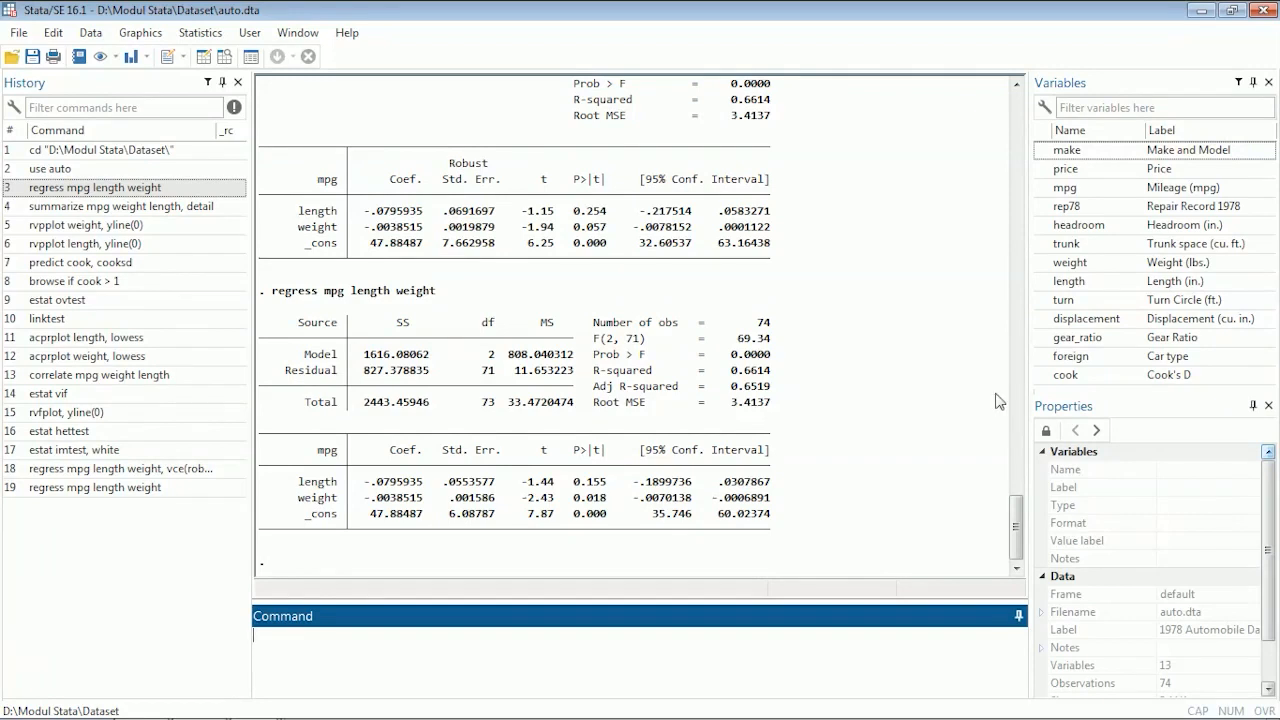
# Save the regression residuals as a new variable named res and locate it in the variable list.
pyautogui.click(516, 658)
pyautogui.write('predict res, residuals')
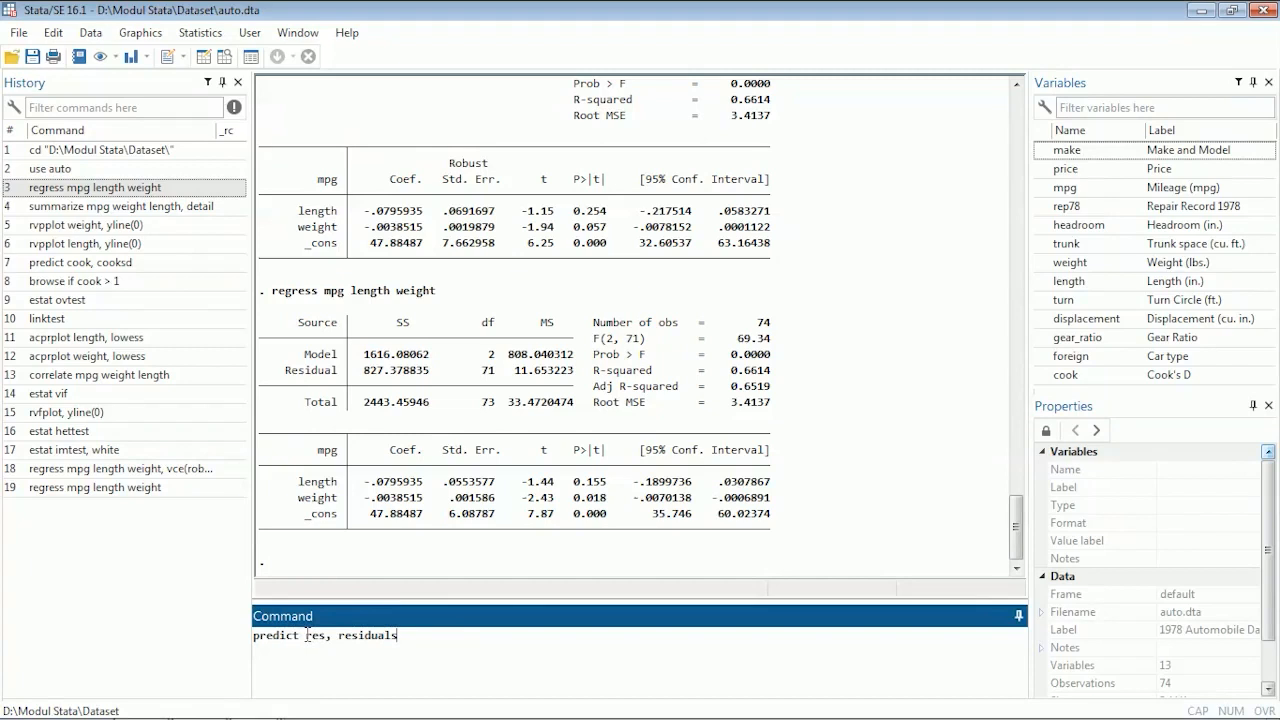
pyautogui.press('Return')
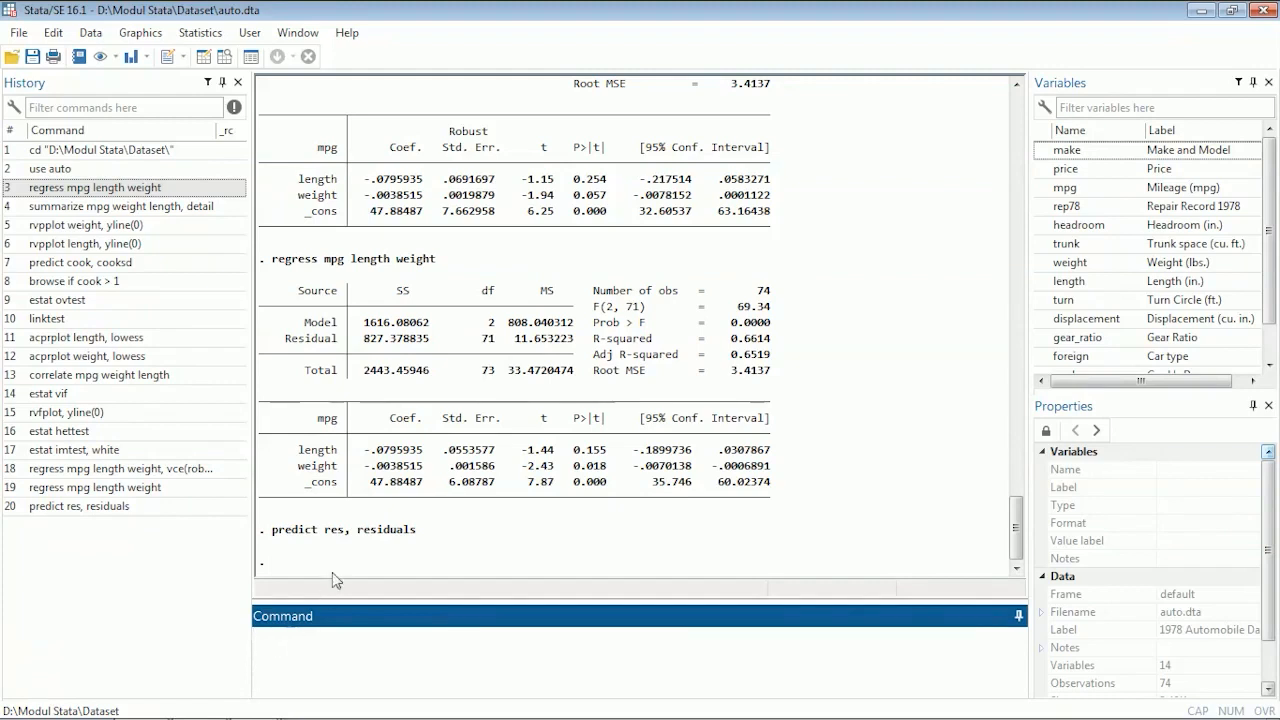
pyautogui.scroll(-1, 1268, 300)
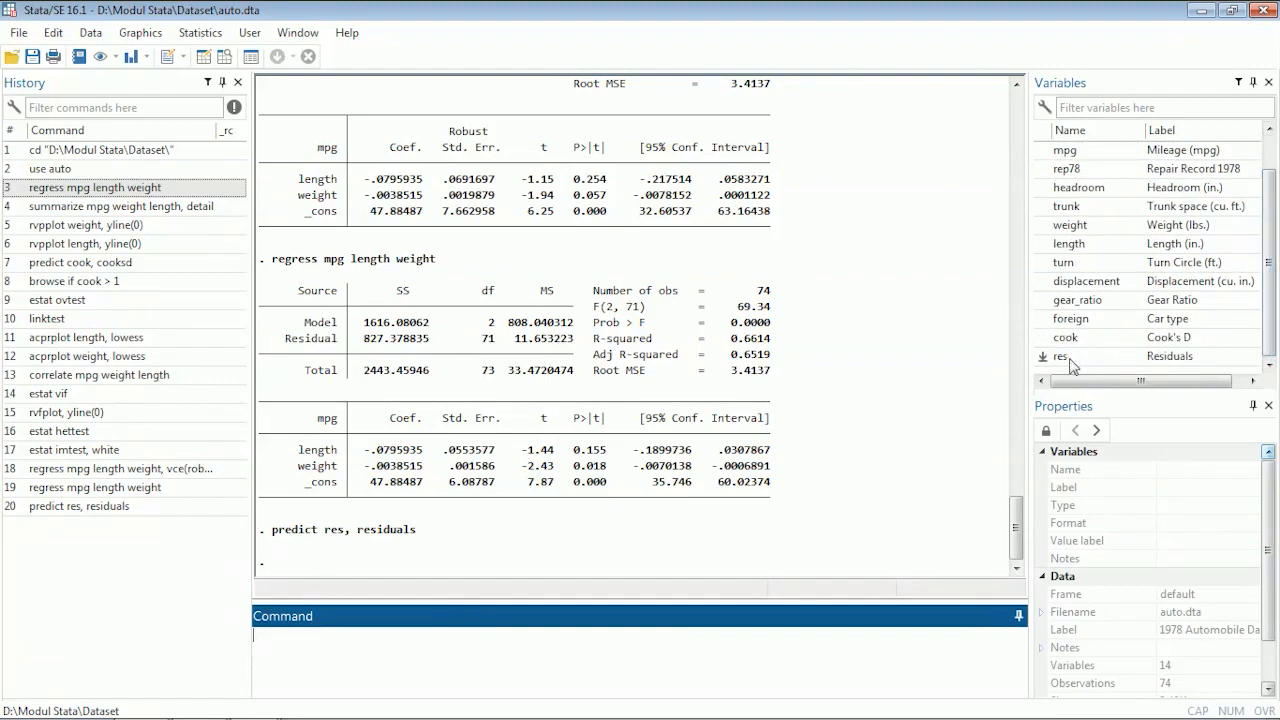
# Draw a kernel density plot of res with an overlaid normal density curve.
pyautogui.click(365, 651)
pyautogui.write('kdensity res, normal')
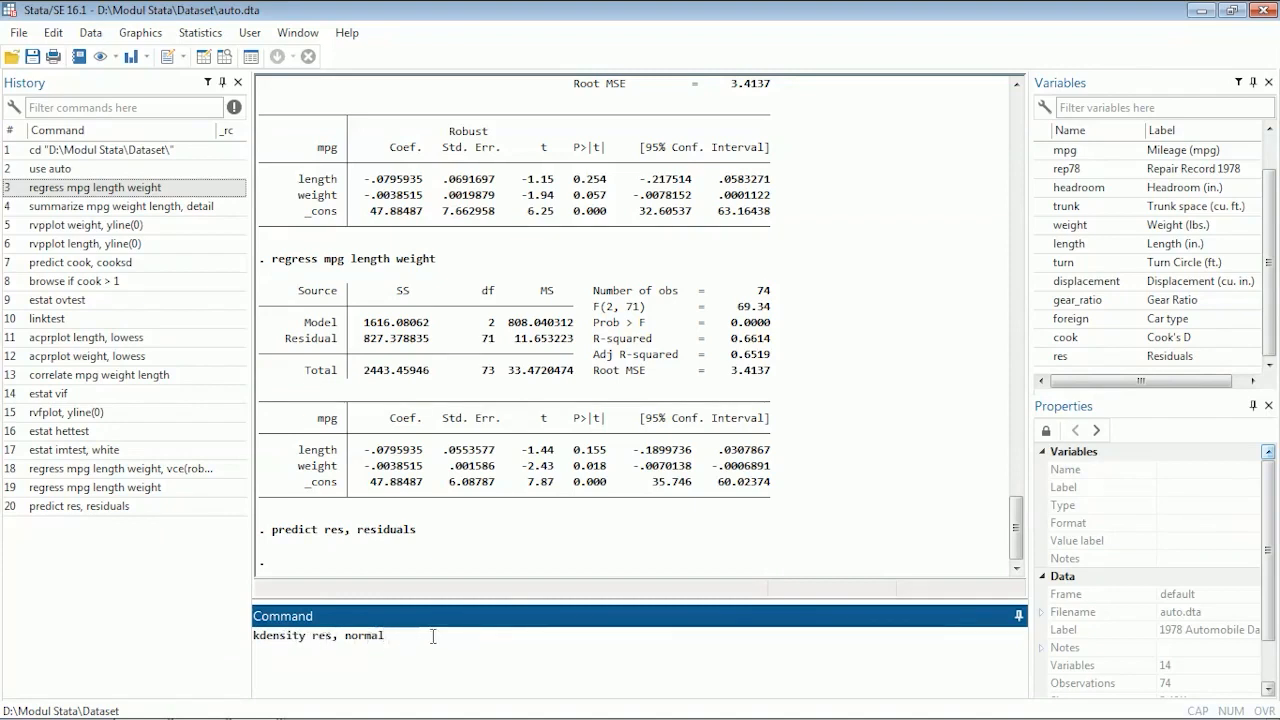
pyautogui.press('Return')
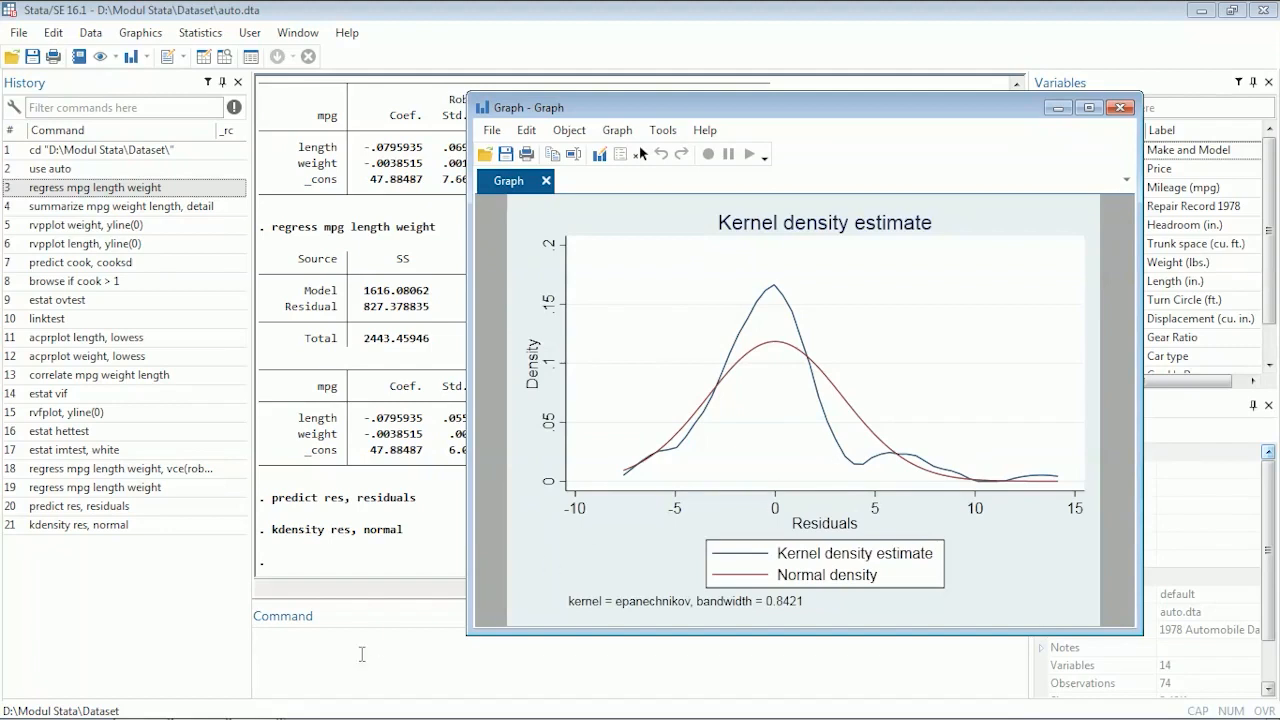
# Draw the standardized normal probability plot (pnorm) and the normal quantile plot (qnorm) of res.
pyautogui.click(323, 669)
pyautogui.press('pageup')
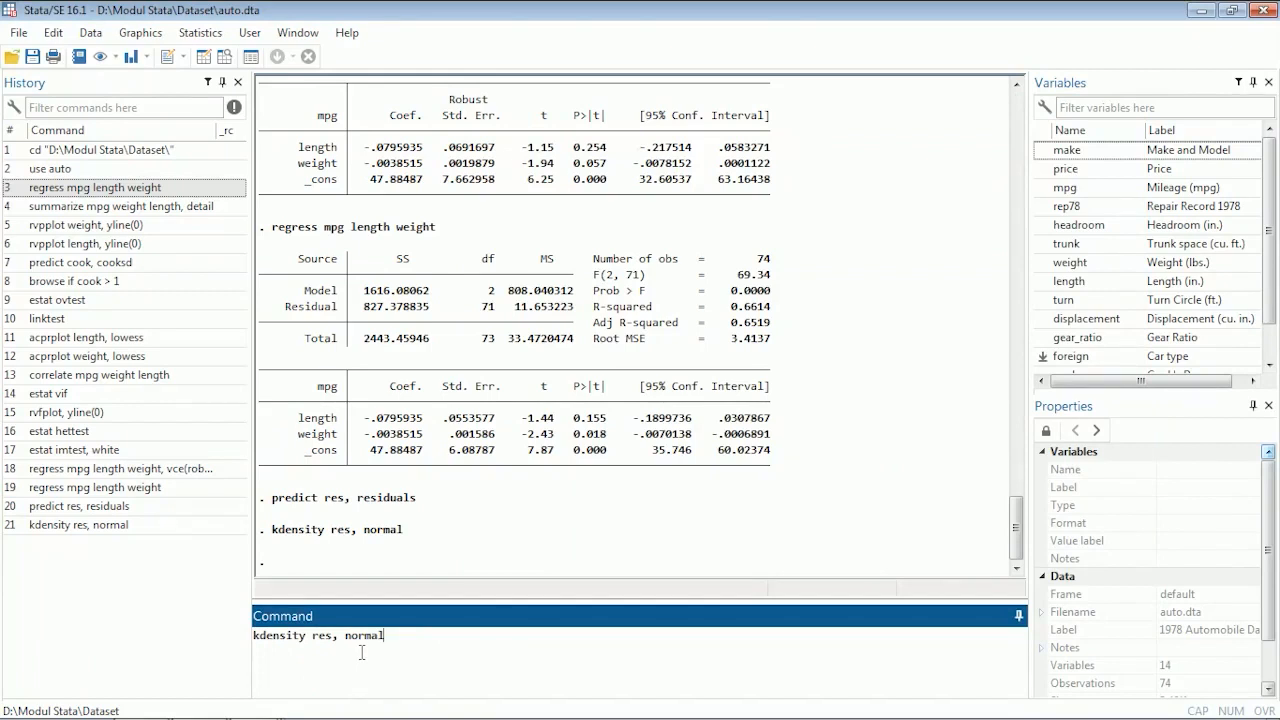
pyautogui.press('Escape')
pyautogui.write('pnorm res')
pyautogui.press('Return')
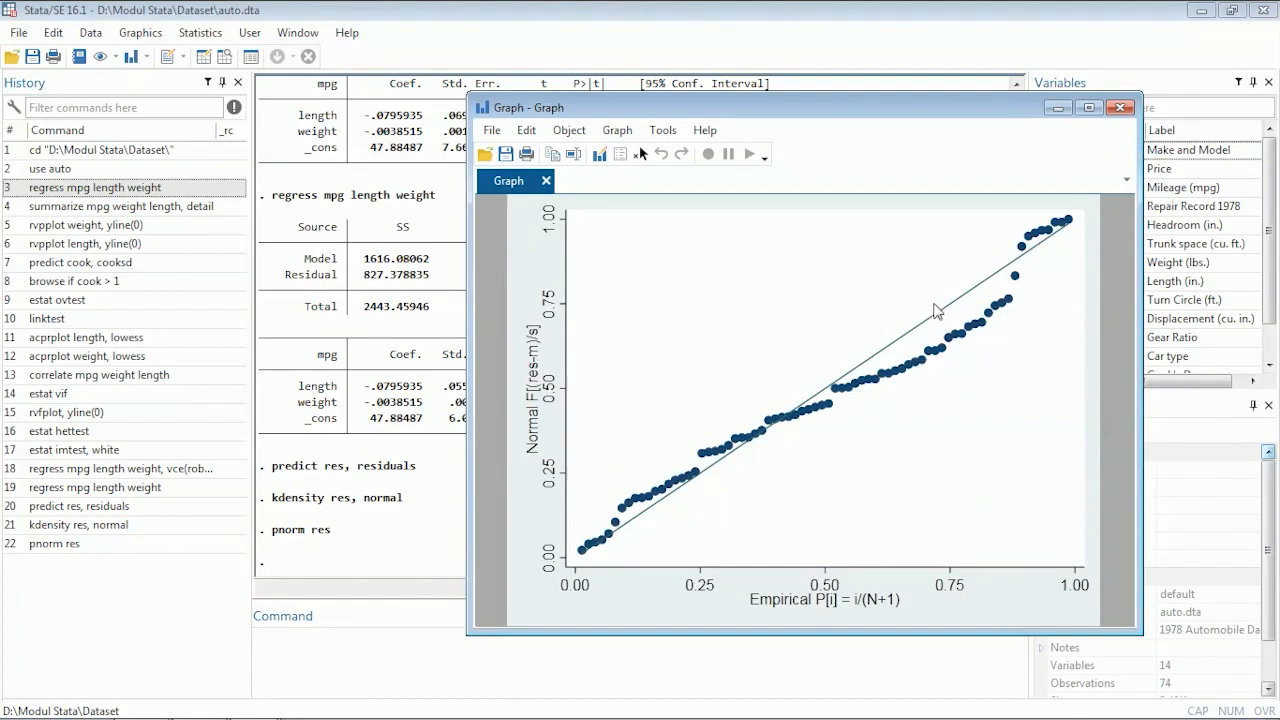
pyautogui.click(417, 667)
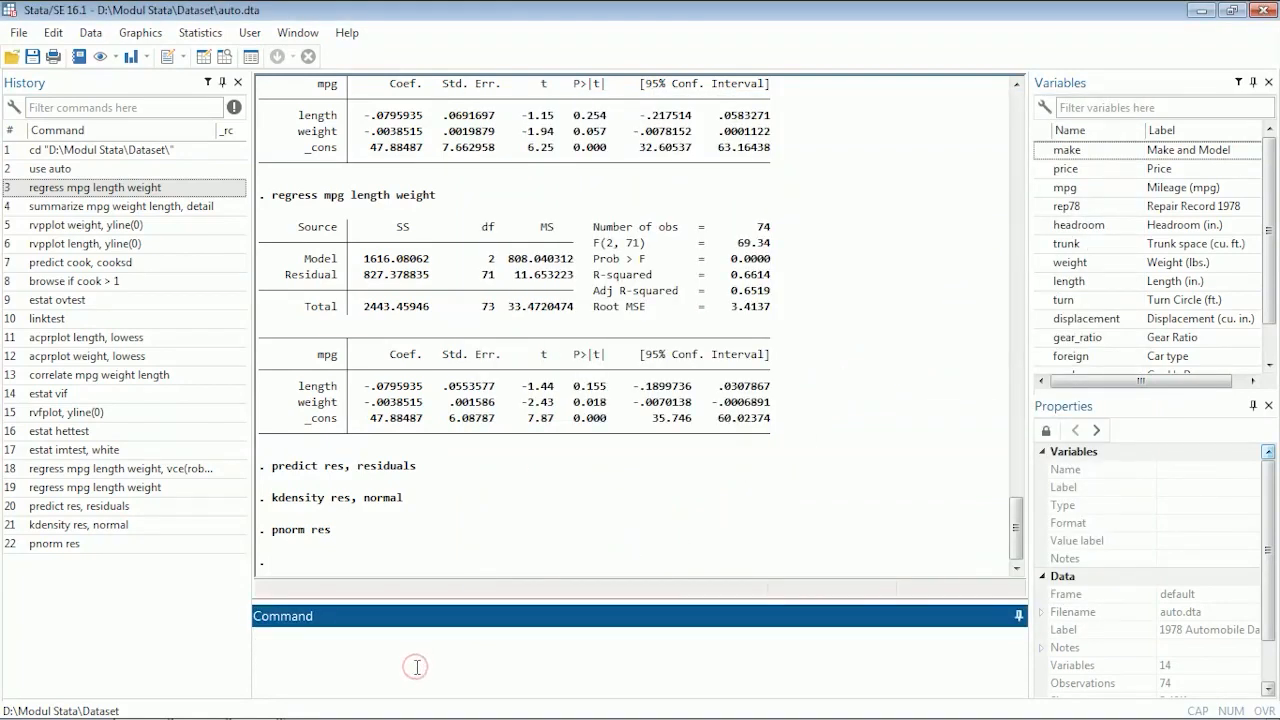
pyautogui.write('qnorm res')
pyautogui.press('Return')
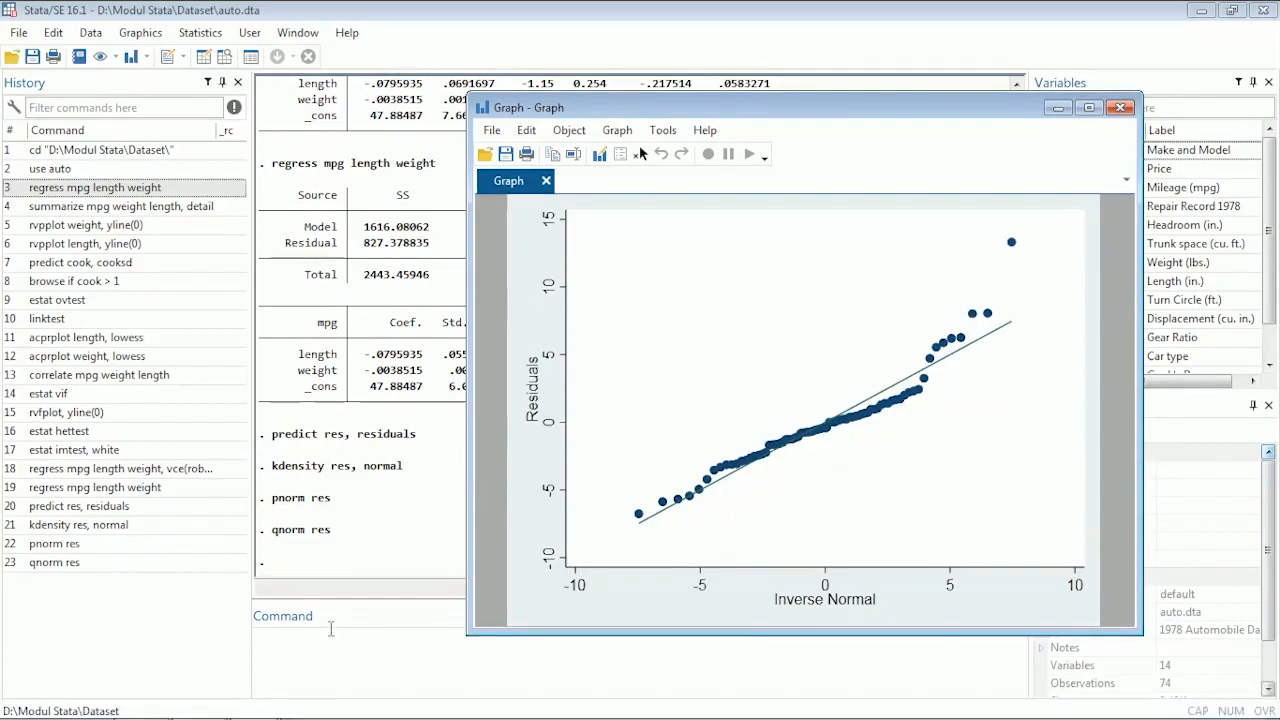
# Test res for normality with the Shapiro-Wilk (swilk) and Shapiro-Francia (sfrancia) tests.
pyautogui.click(297, 642)
pyautogui.write('swilk res')
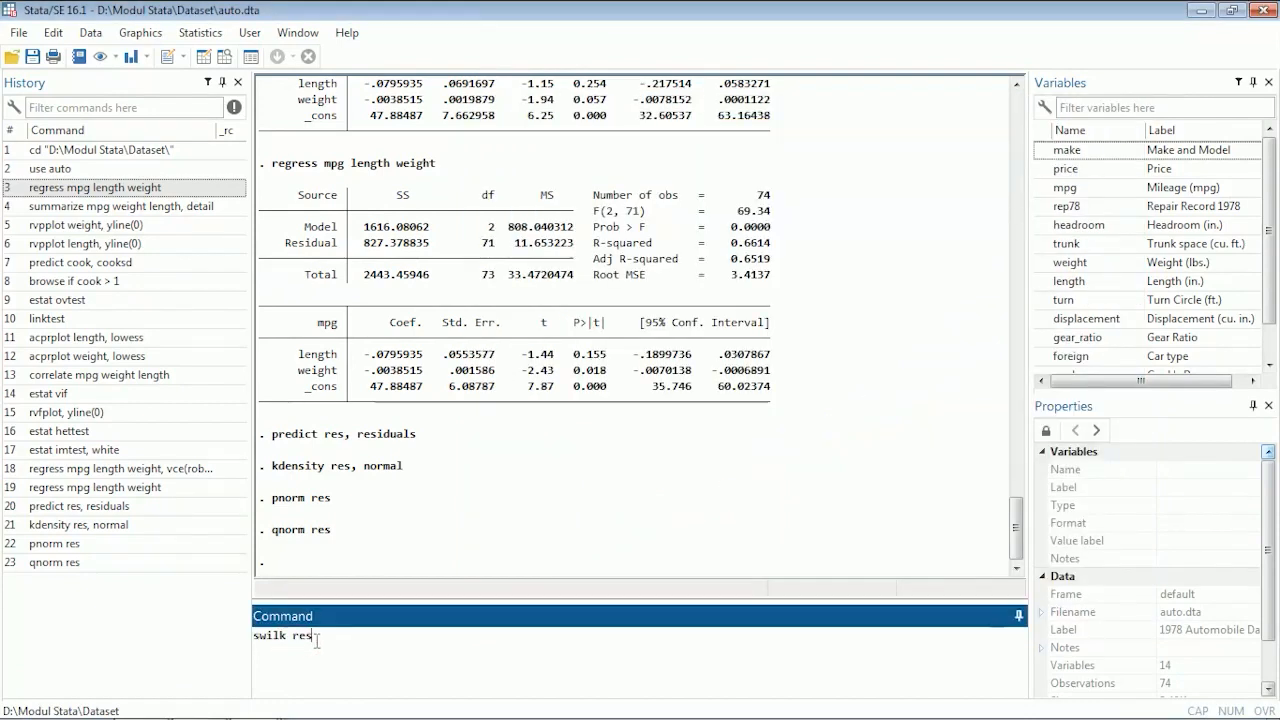
pyautogui.press('Return')
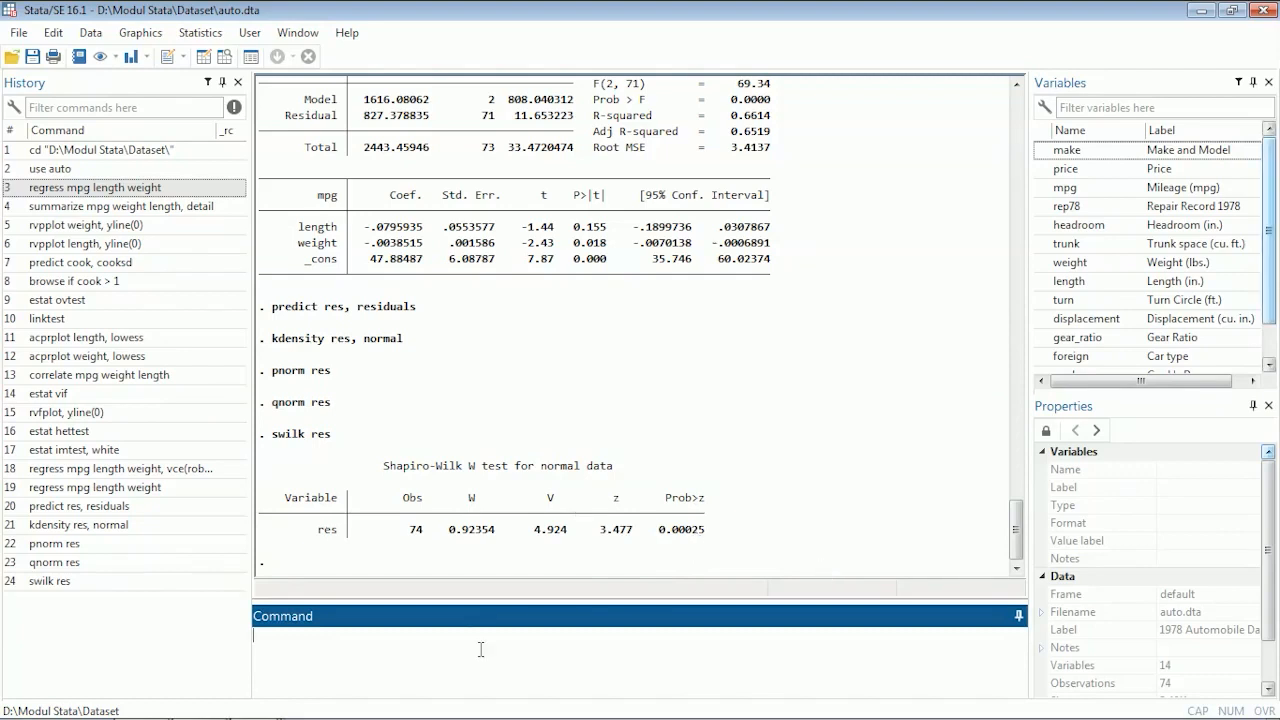
pyautogui.write('sfrancia res')
pyautogui.press('Return')
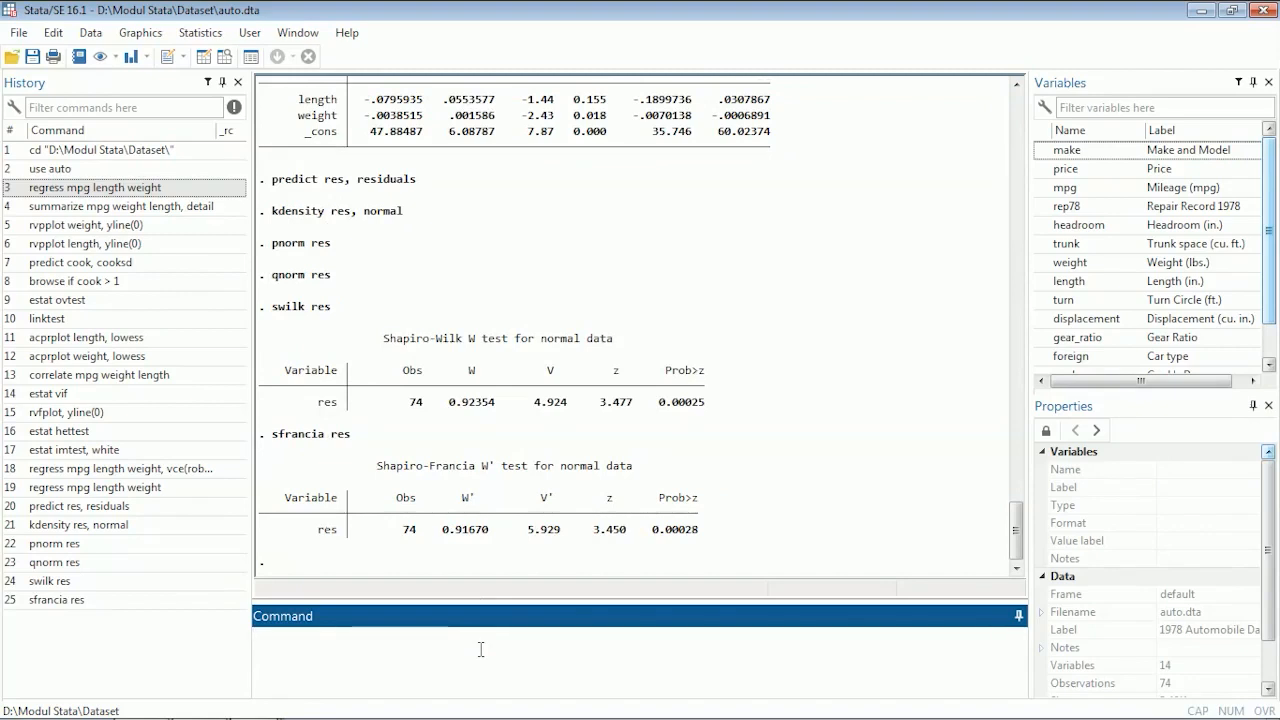